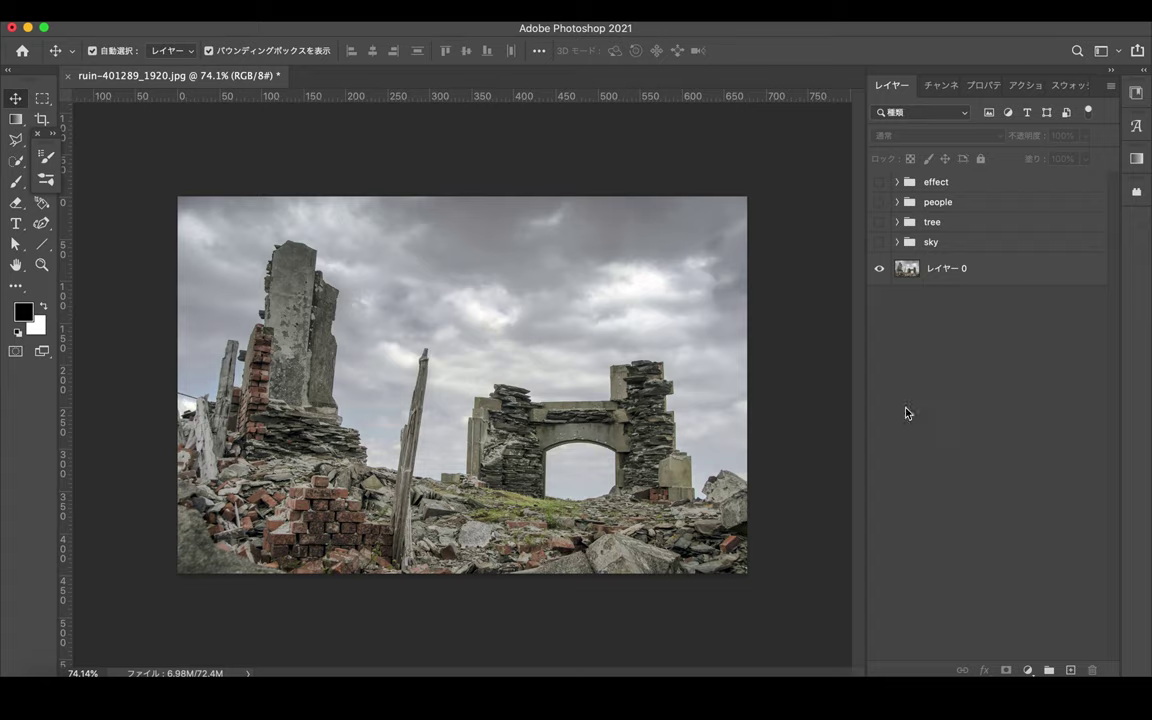
# Expand the sky, tree and people groups in the Layers panel to reveal their layers
pyautogui.click(922, 241)
pyautogui.click(938, 364)
pyautogui.click(897, 241)
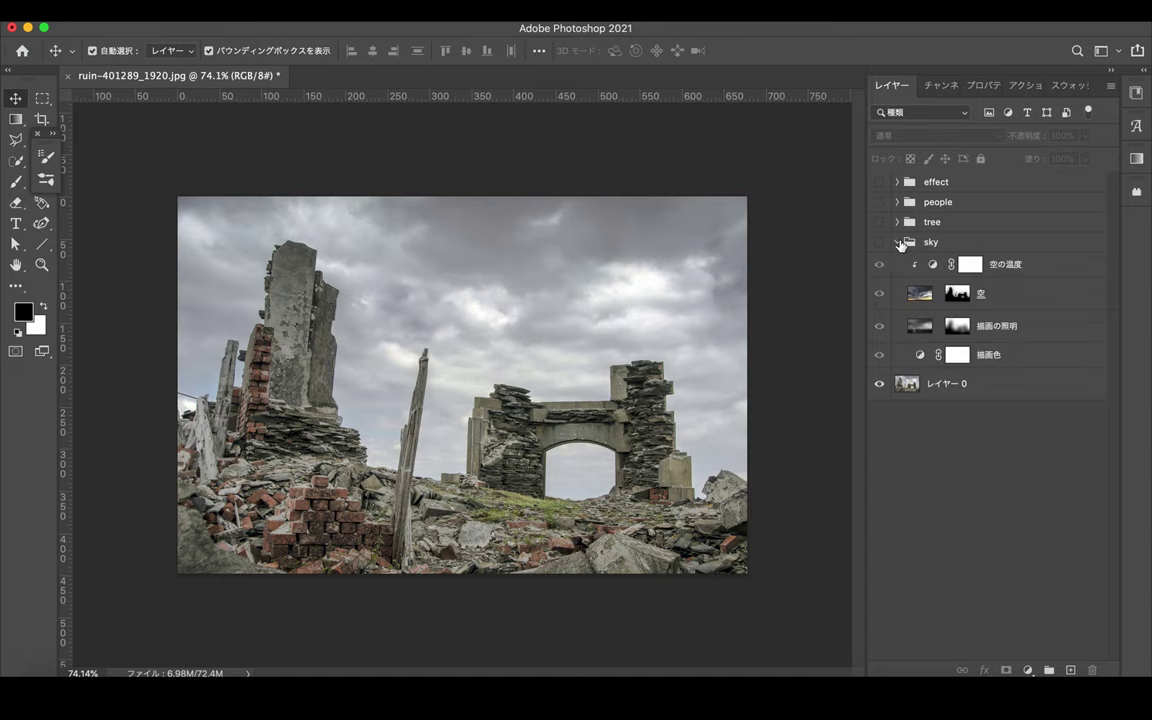
pyautogui.click(897, 221)
pyautogui.click(897, 201)
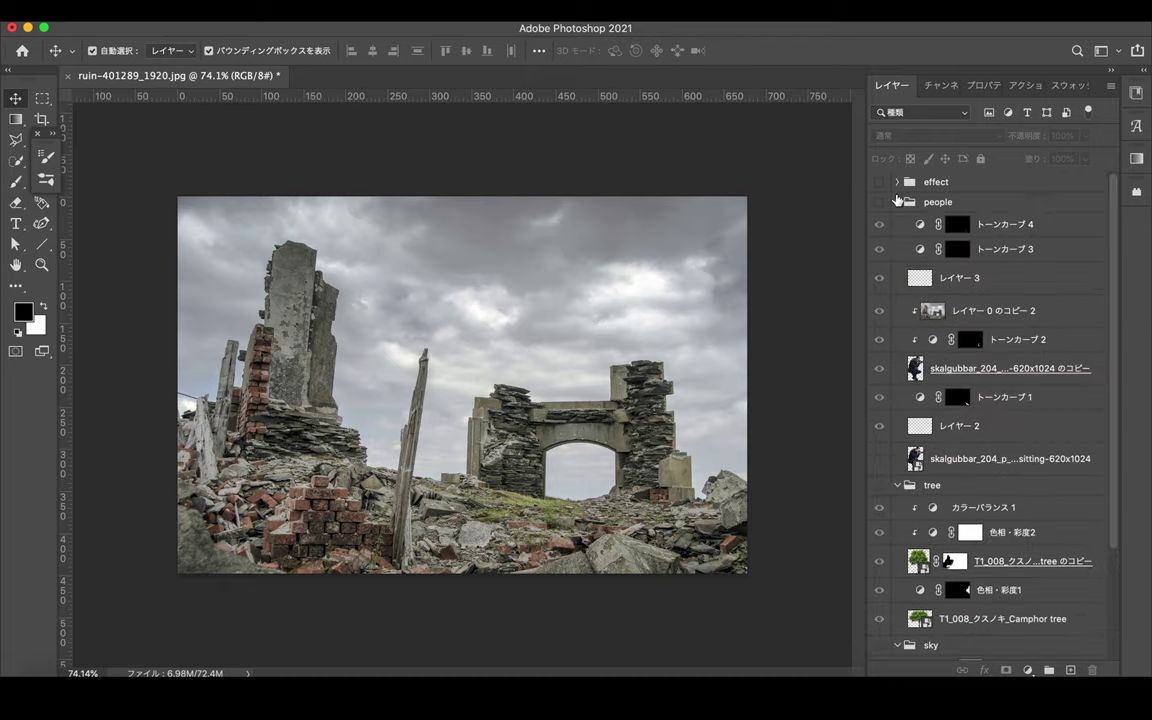
# Scroll through the Layers panel to inspect the curves, color balance, hue/saturation and image layers
pyautogui.scroll(-5, 1049, 610)
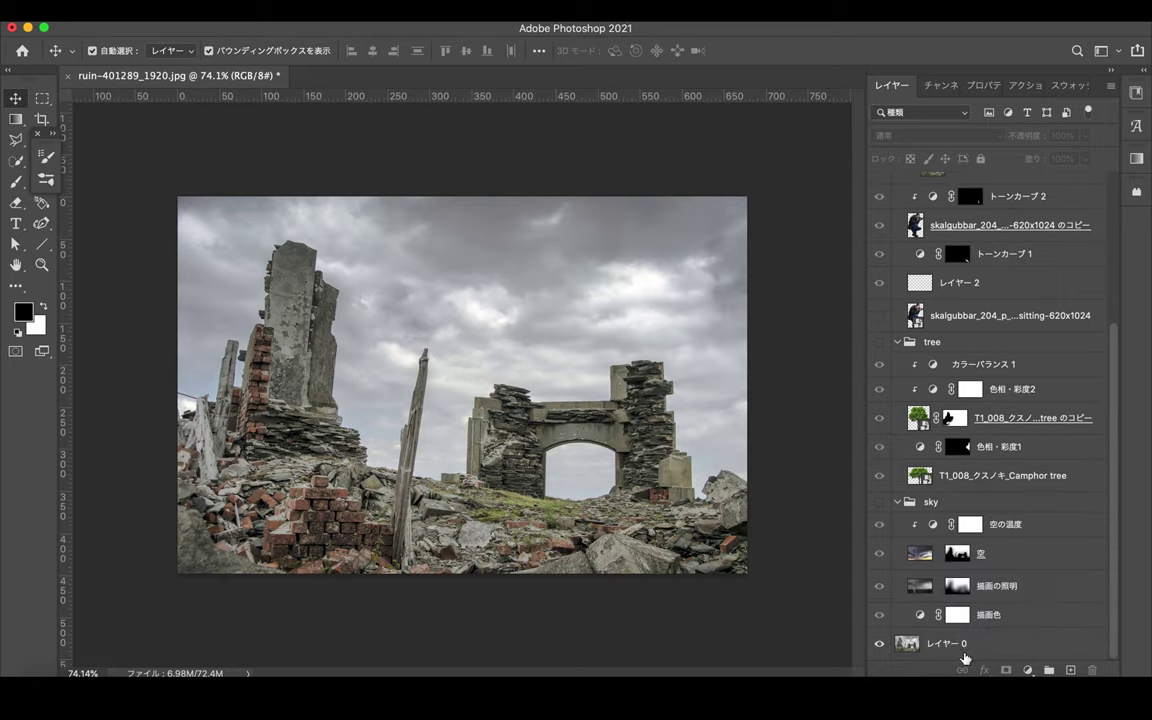
pyautogui.scroll(2, 955, 527)
pyautogui.scroll(2, 952, 440)
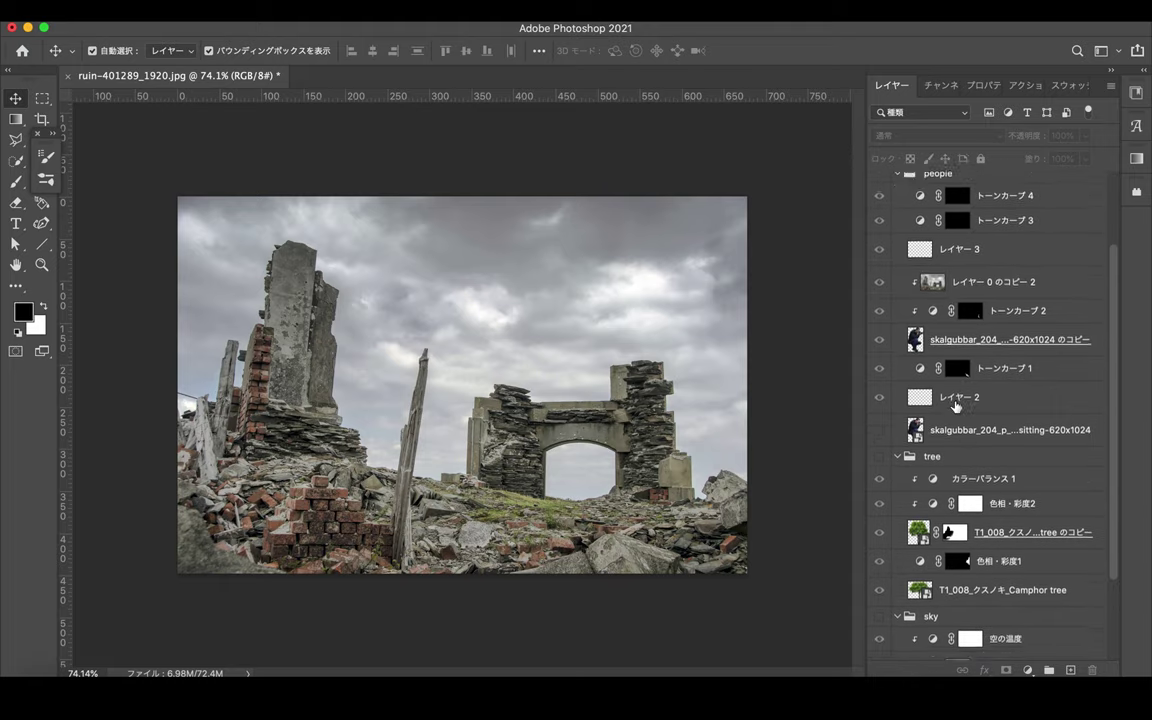
pyautogui.scroll(2, 956, 402)
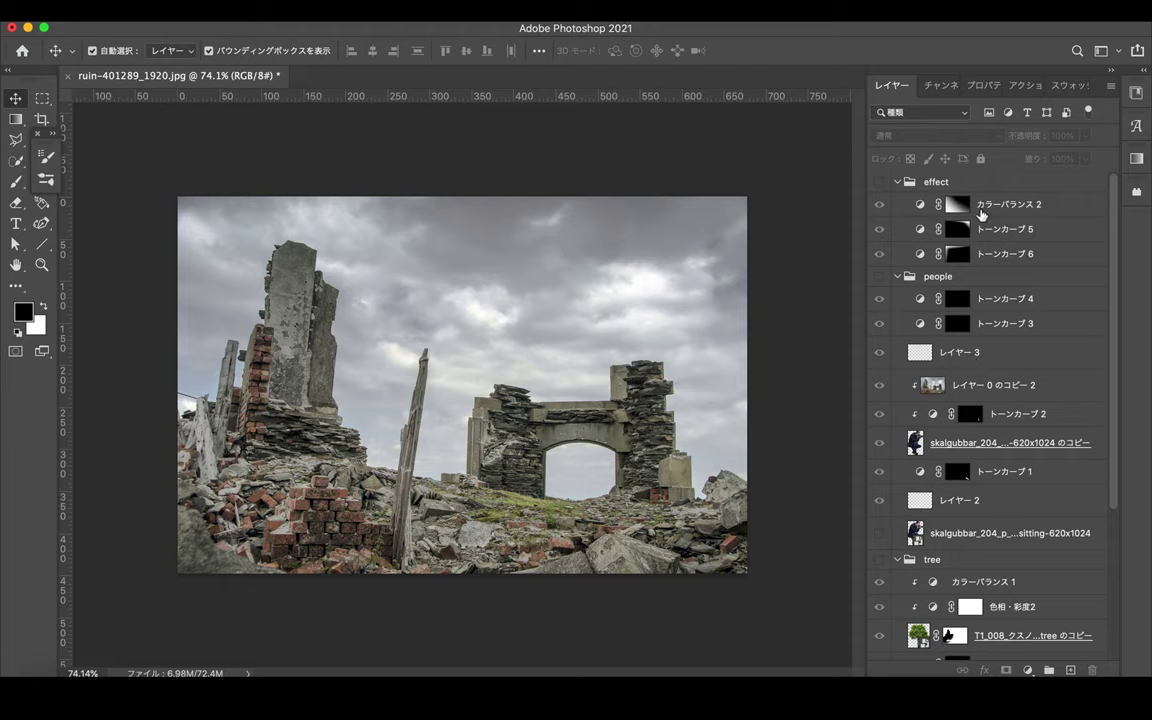
pyautogui.scroll(-3, 945, 372)
pyautogui.scroll(-3, 945, 372)
pyautogui.scroll(4, 975, 440)
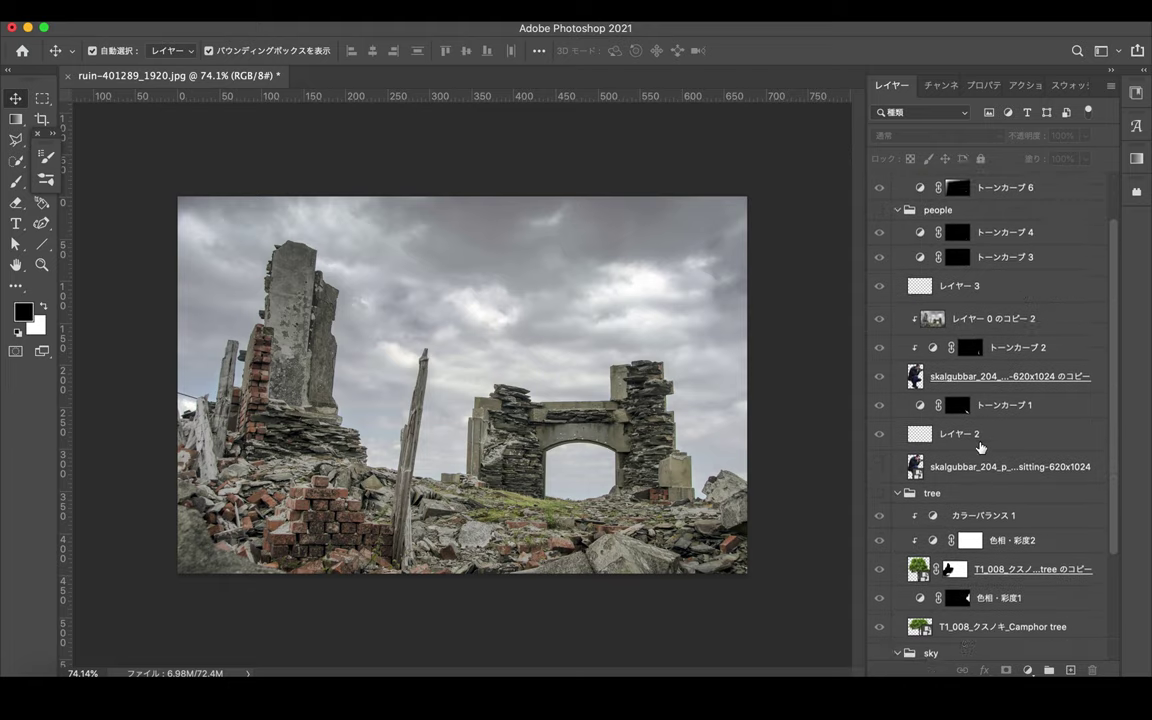
pyautogui.scroll(-1, 980, 446)
pyautogui.scroll(-3, 981, 447)
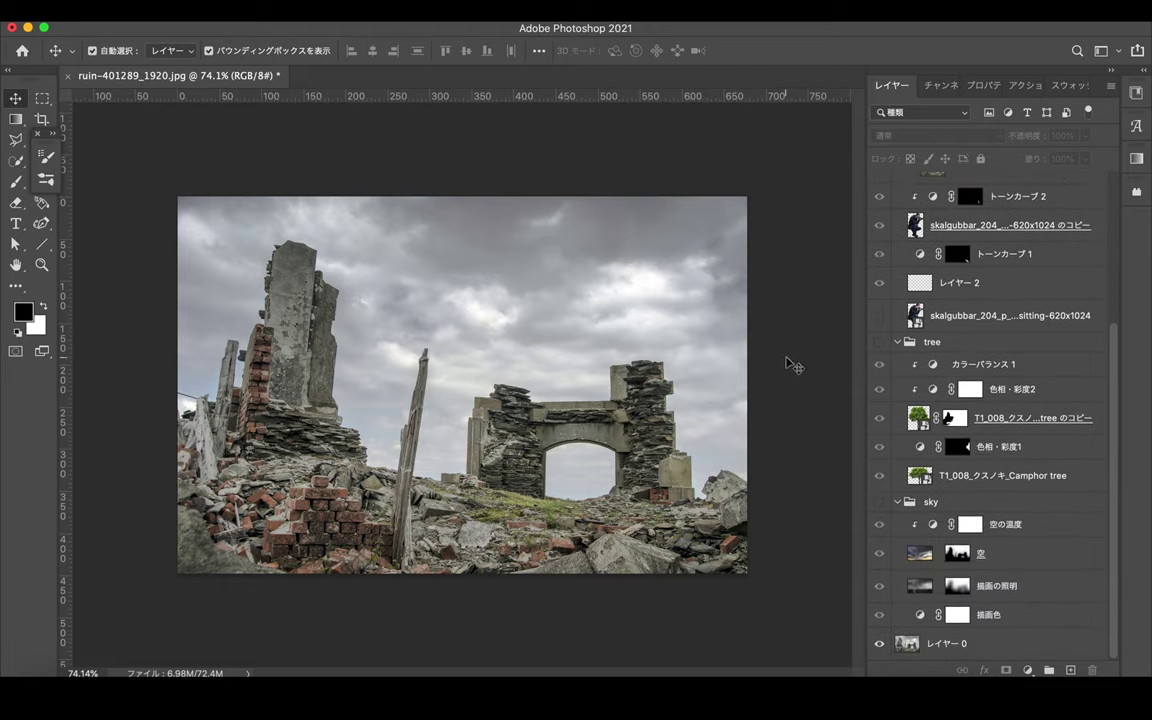
pyautogui.scroll(6, 933, 247)
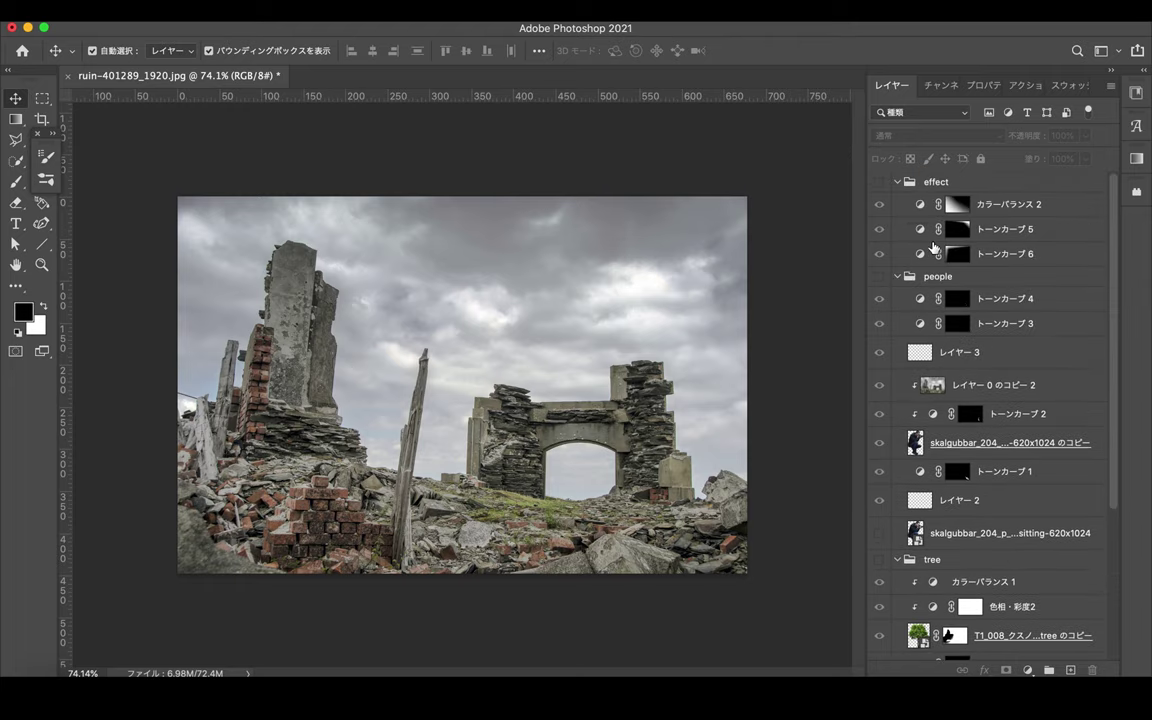
pyautogui.scroll(-6, 933, 247)
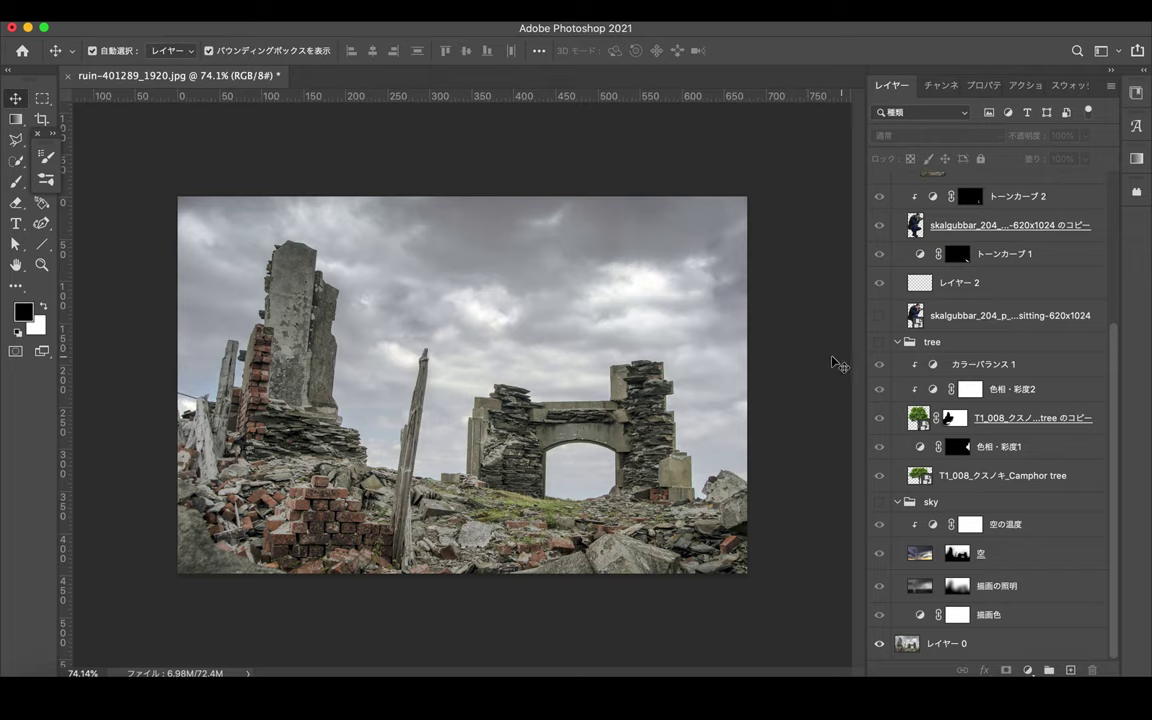
# Collapse the tree, effect, people and sky groups in the Layers panel
pyautogui.click(897, 341)
pyautogui.click(905, 276)
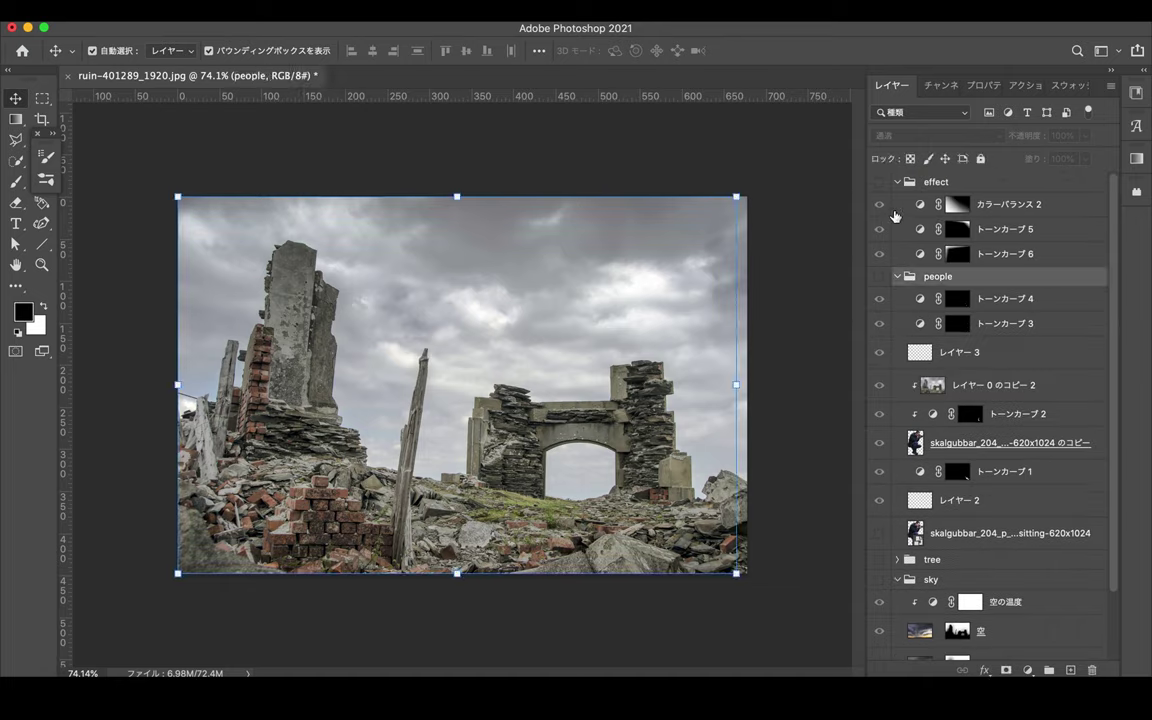
pyautogui.click(897, 182)
pyautogui.click(897, 202)
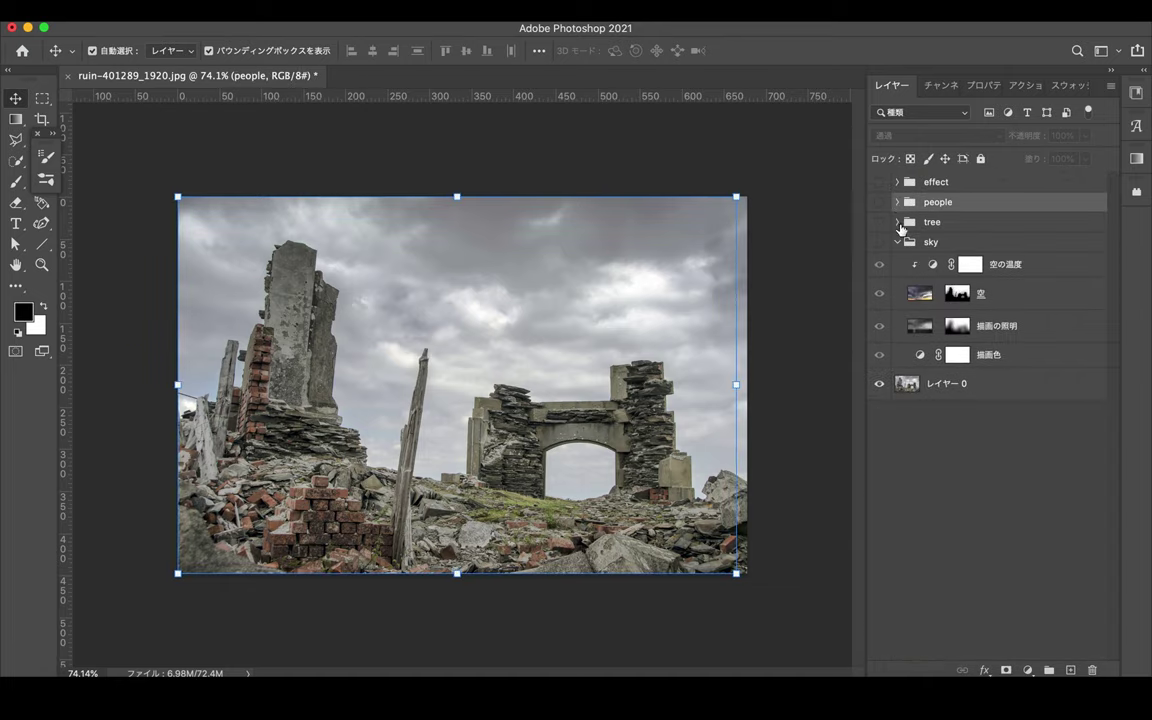
pyautogui.click(897, 242)
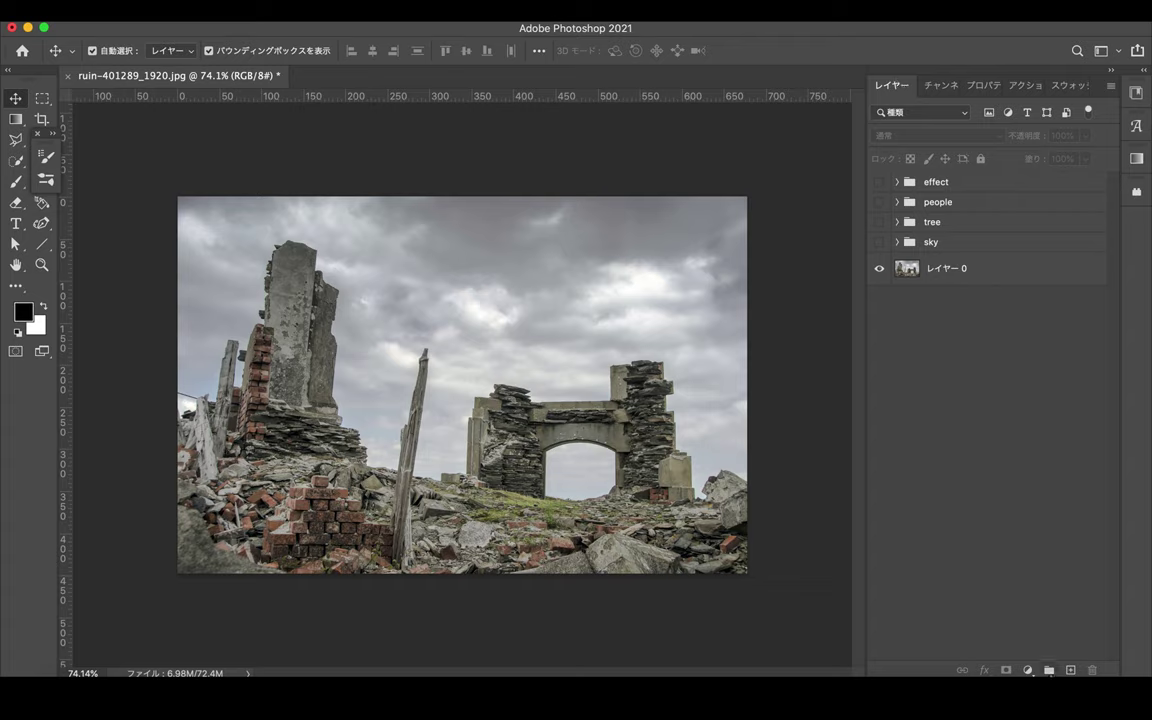
# Create group グループ 1, move レイヤー 0 into it, then take the photo back out
pyautogui.click(1049, 669)
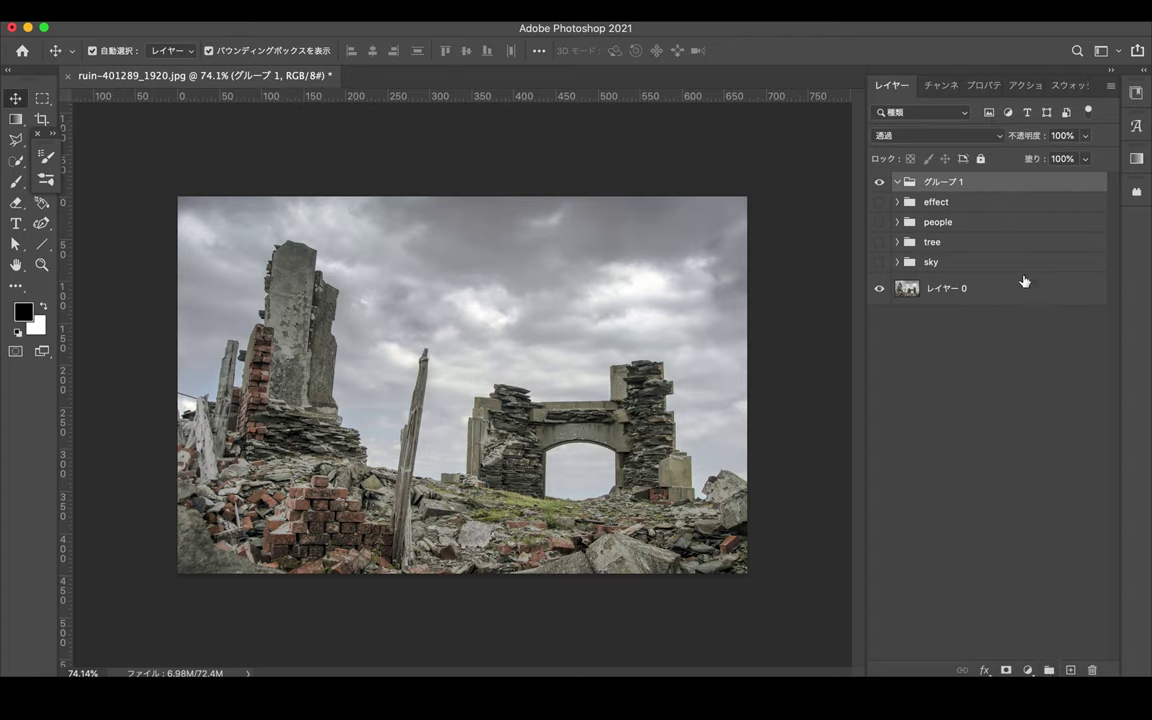
pyautogui.click(978, 305)
pyautogui.click(950, 190)
pyautogui.moveTo(945, 290)
pyautogui.mouseDown()
pyautogui.moveTo(940, 188)
pyautogui.moveTo(947, 321)
pyautogui.mouseUp()
pyautogui.click(898, 182)
pyautogui.click(898, 182)
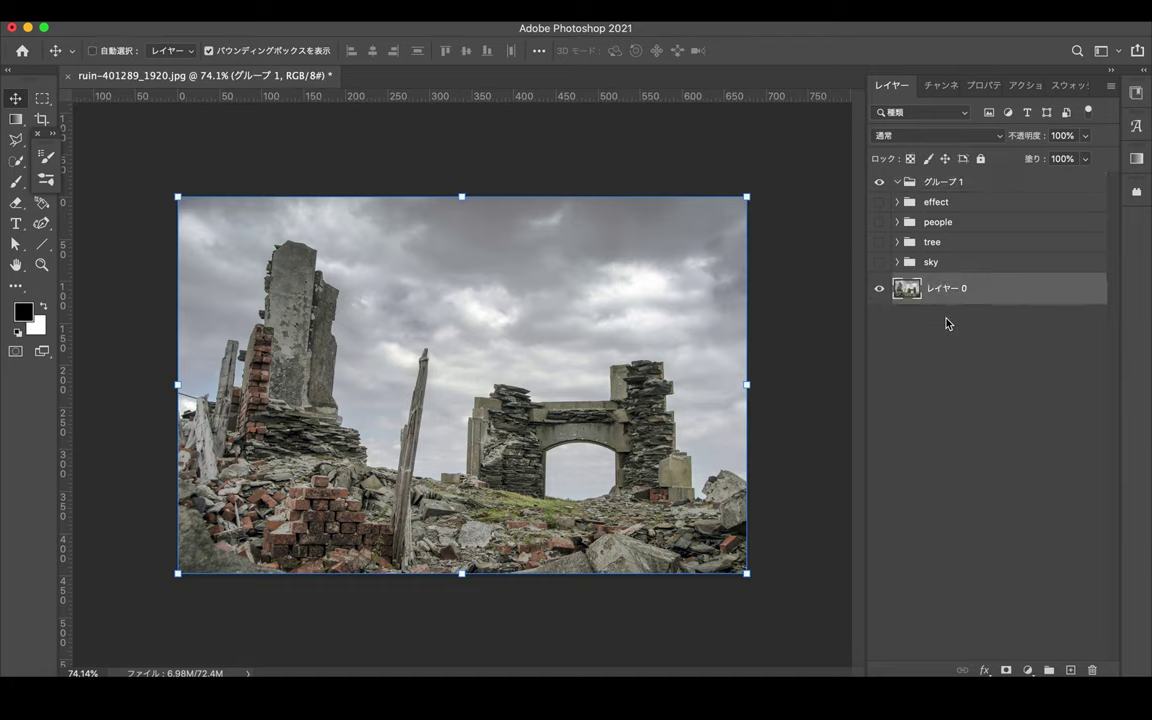
pyautogui.click(967, 297)
pyautogui.click(928, 385)
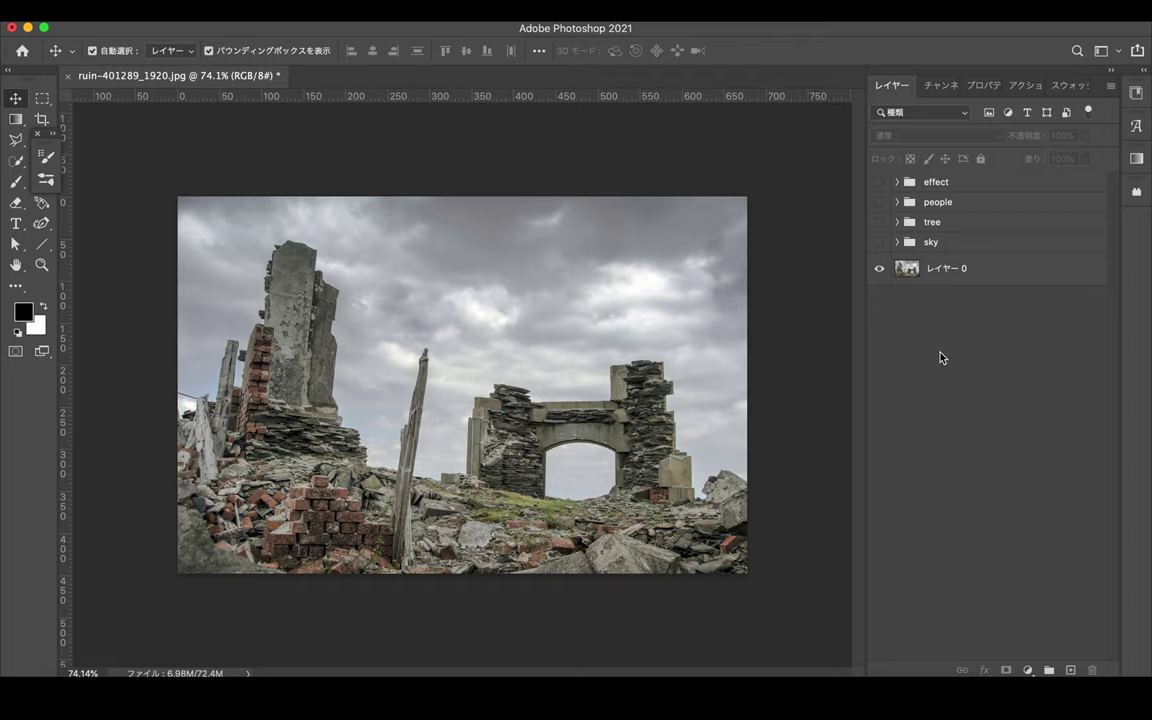
# Label the sky group ブルー, tree グリーン, people レッド and effect バイオレット
pyautogui.rightClick(878, 245)
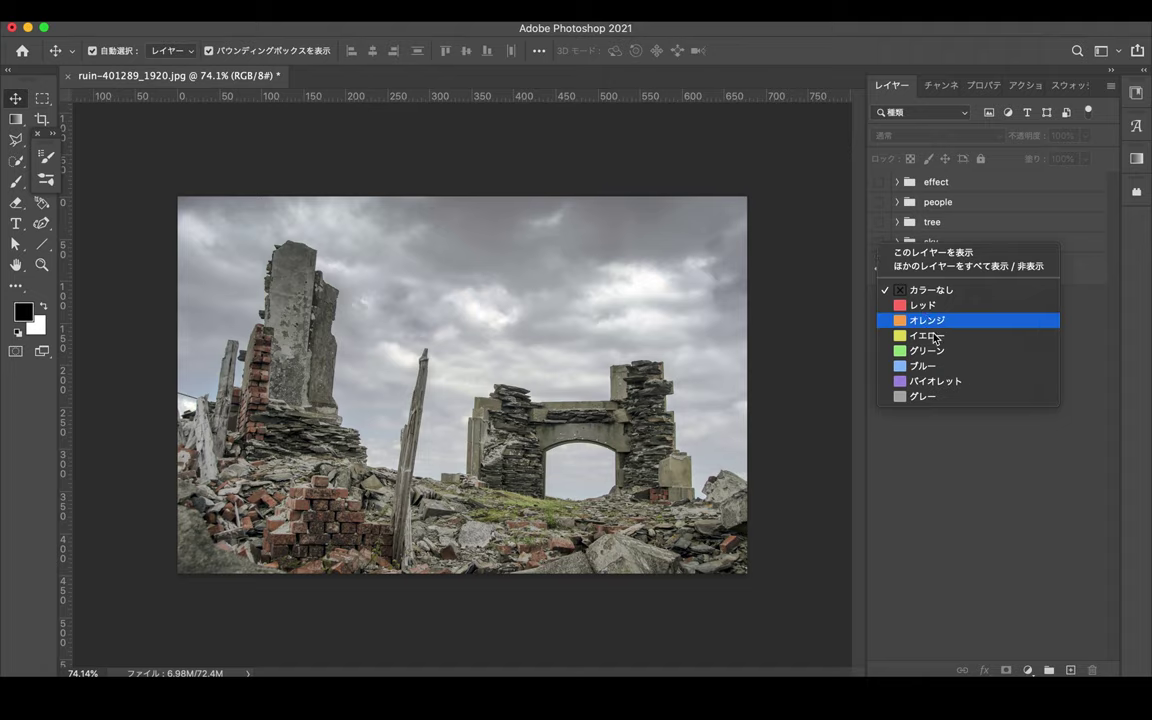
pyautogui.click(1010, 221)
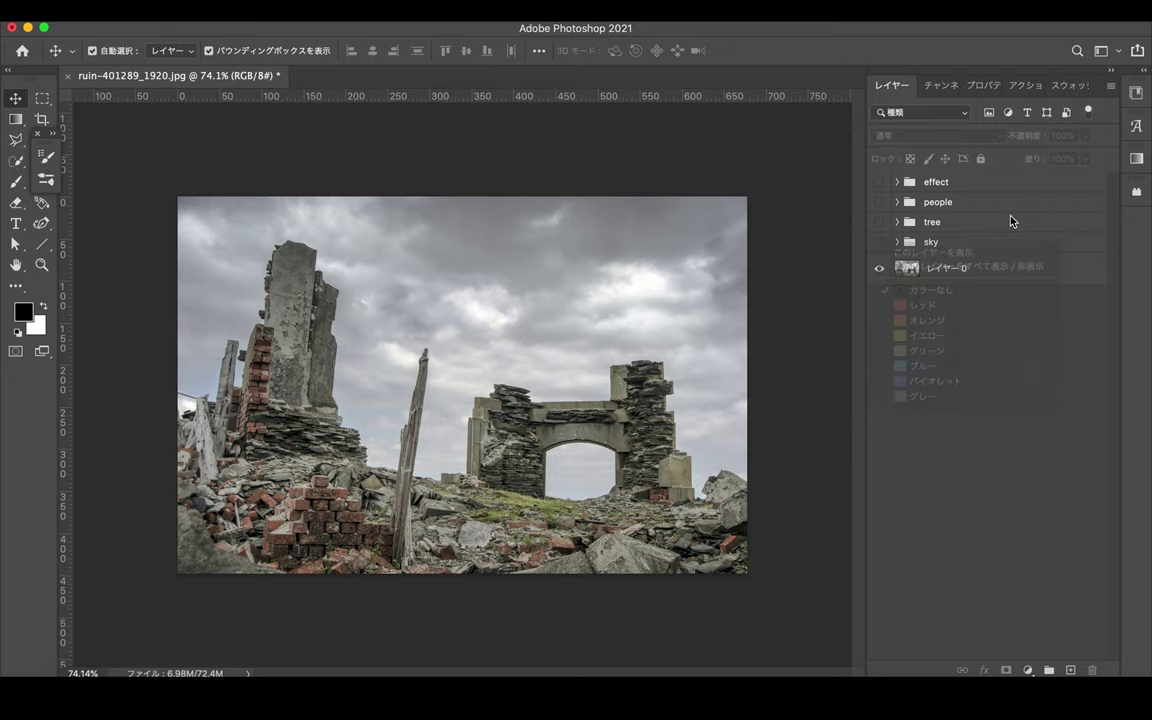
pyautogui.rightClick(903, 243)
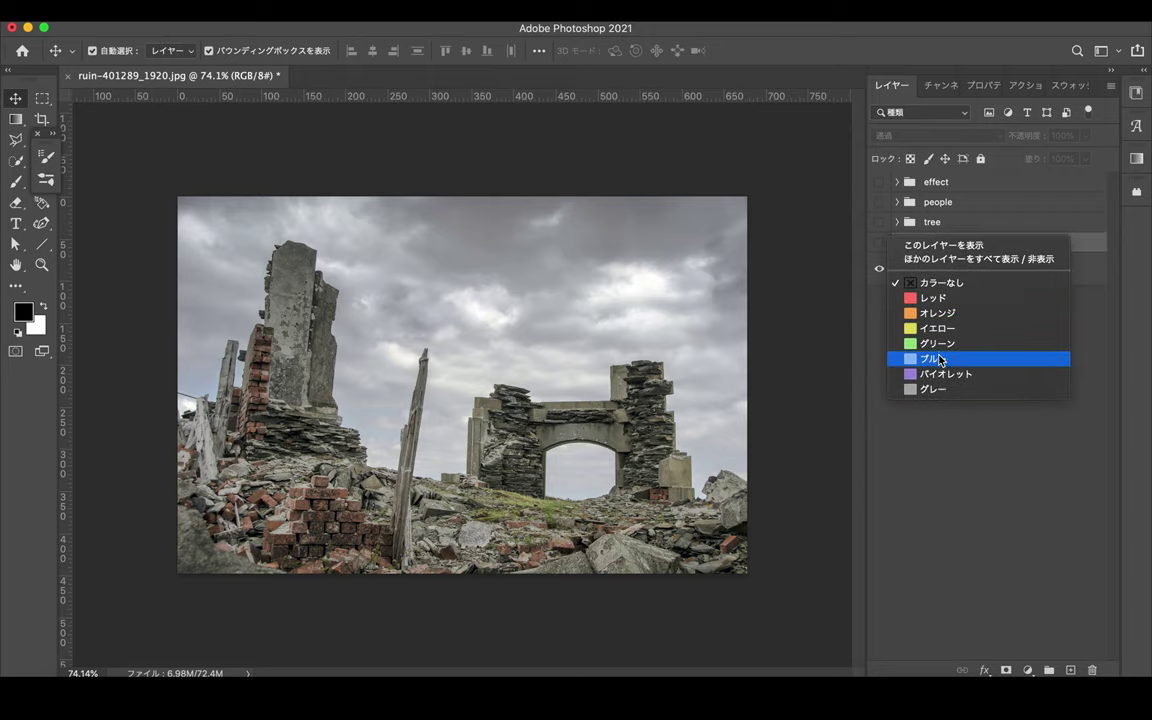
pyautogui.click(938, 359)
pyautogui.rightClick(882, 241)
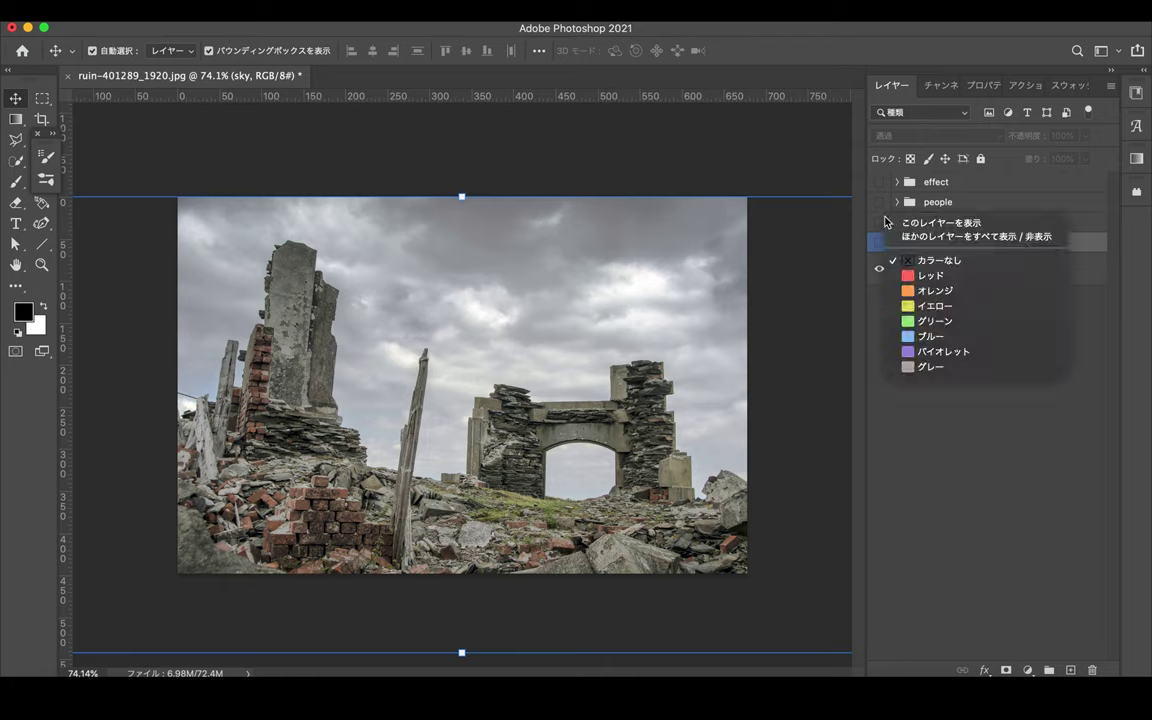
pyautogui.click(938, 320)
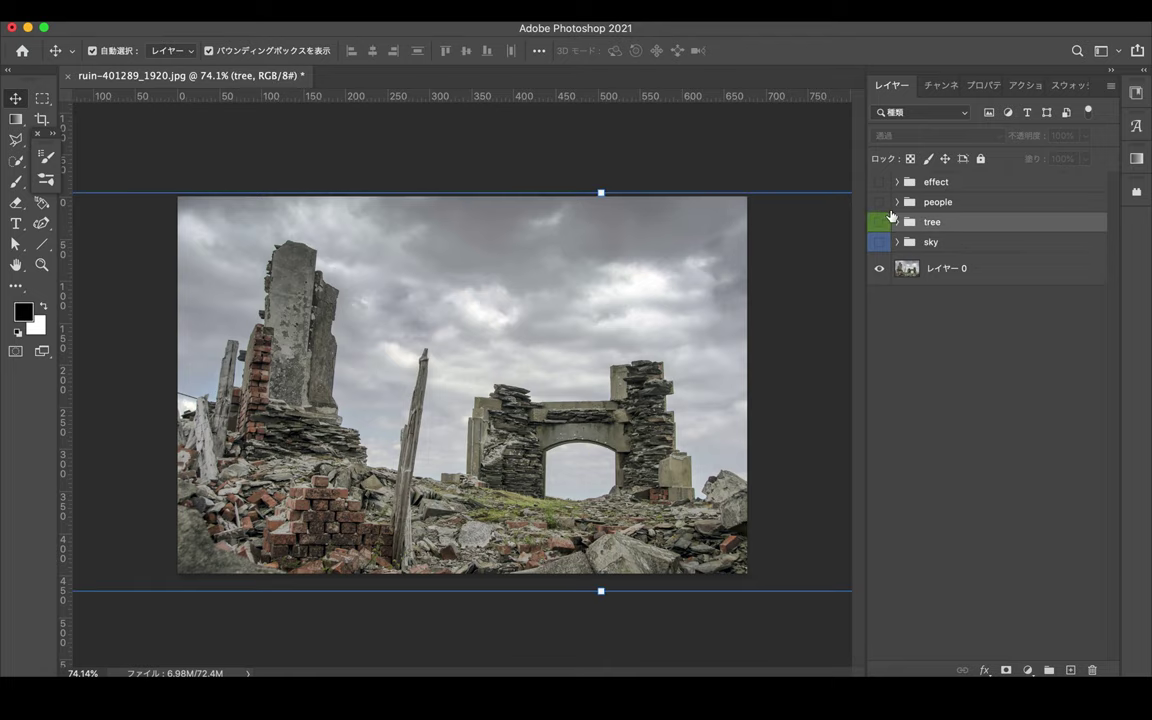
pyautogui.rightClick(879, 209)
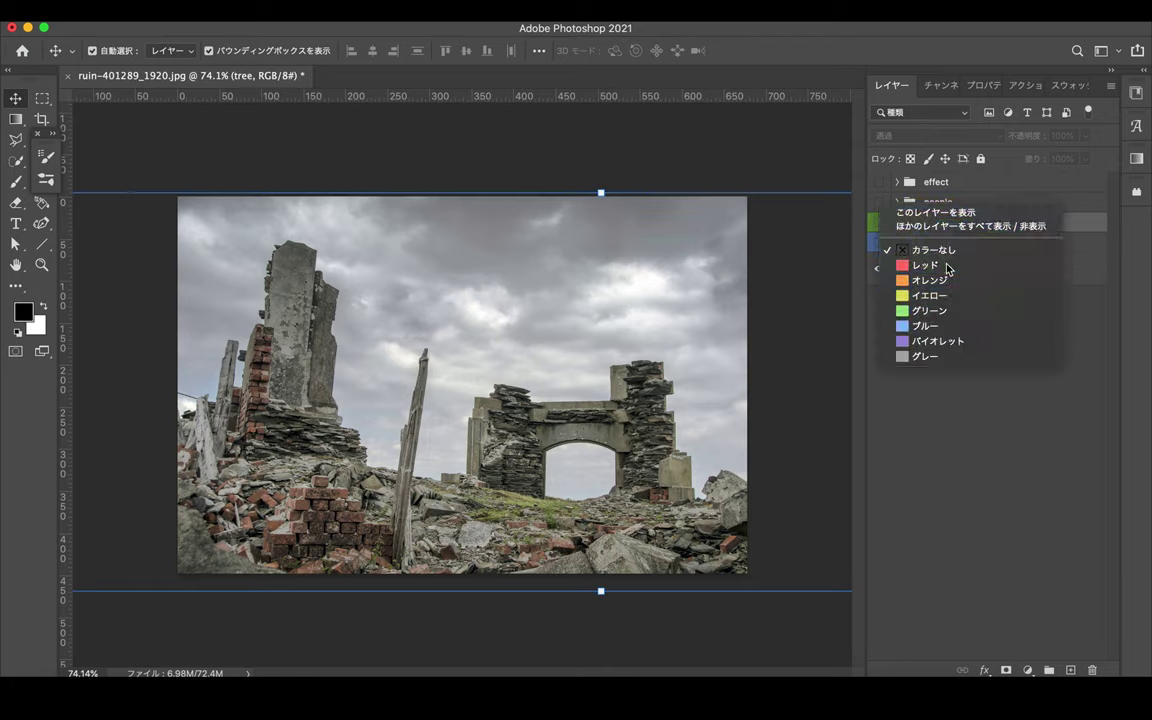
pyautogui.click(940, 265)
pyautogui.rightClick(880, 183)
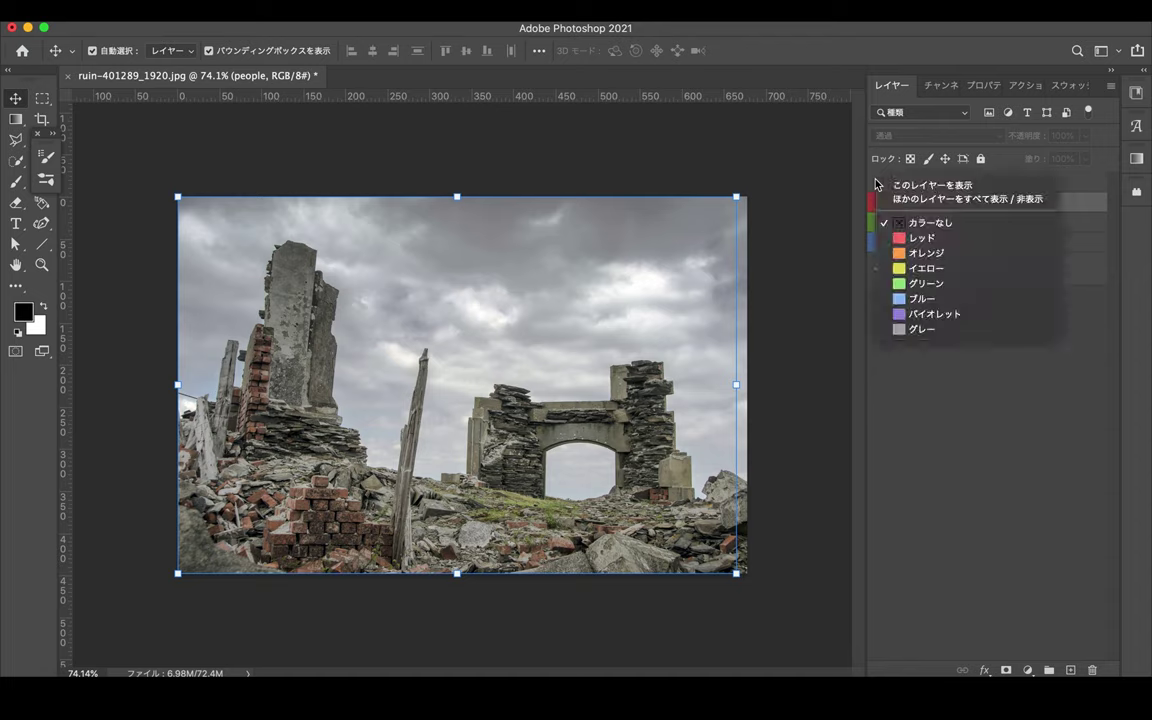
pyautogui.click(961, 314)
pyautogui.click(931, 312)
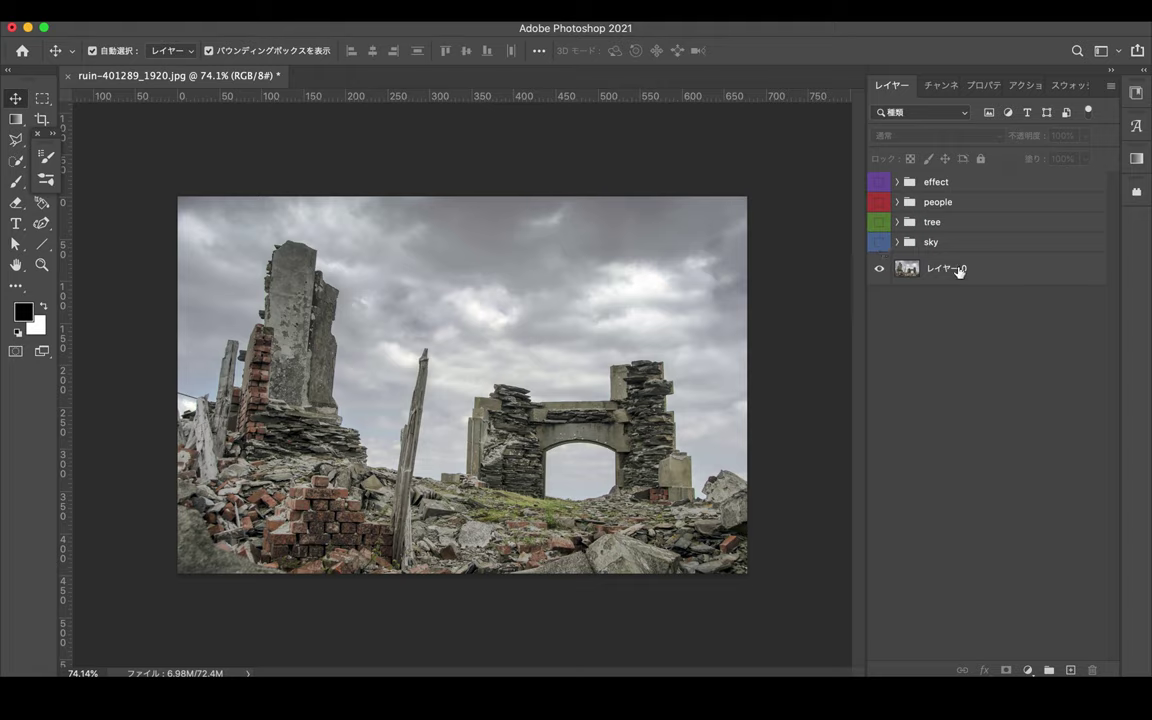
# Turn on visibility for the sky, tree, people and effect groups
pyautogui.click(879, 245)
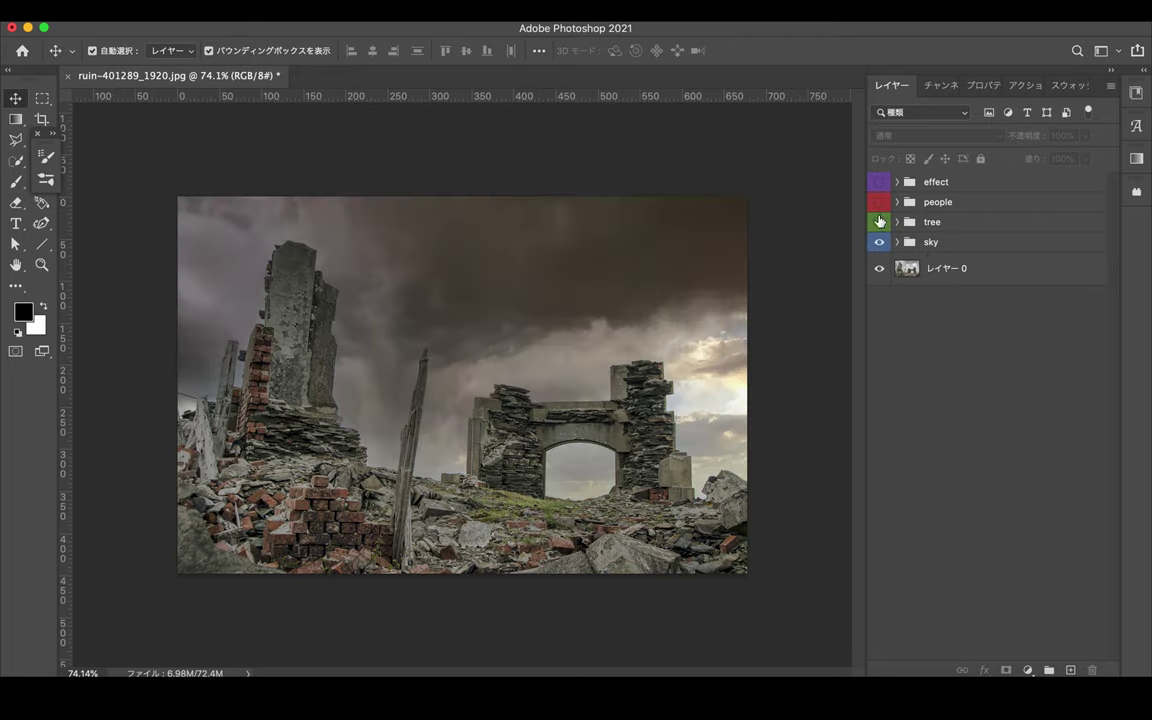
pyautogui.click(879, 221)
pyautogui.click(879, 202)
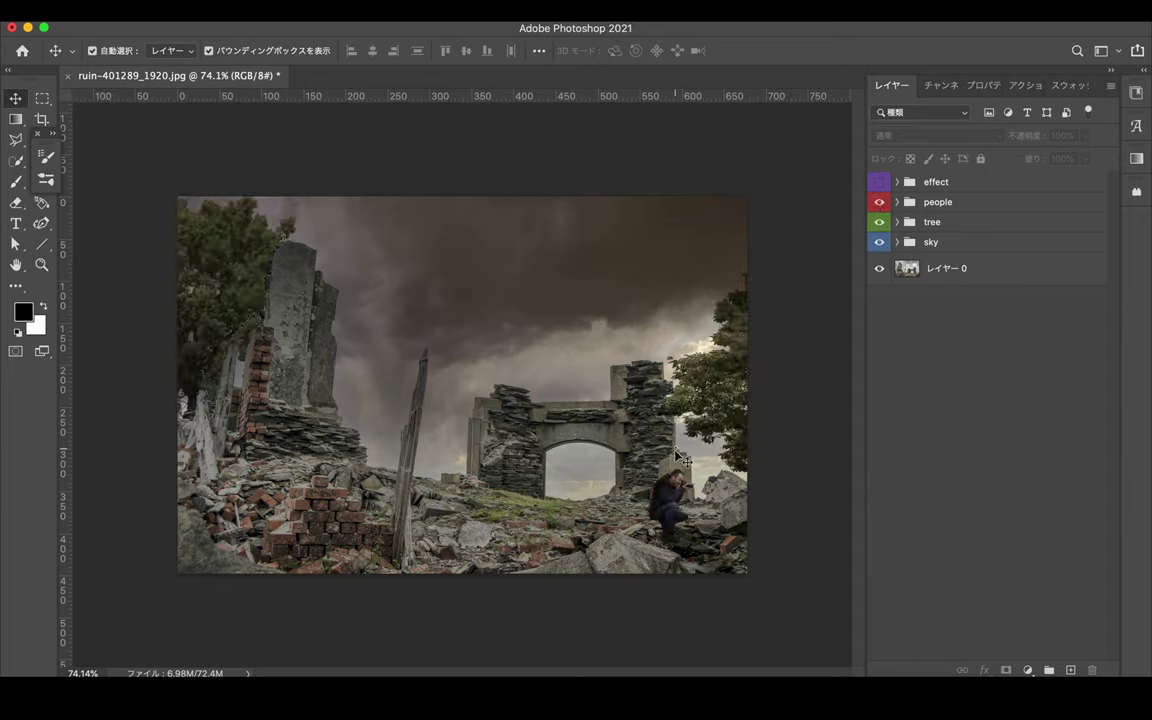
pyautogui.click(879, 182)
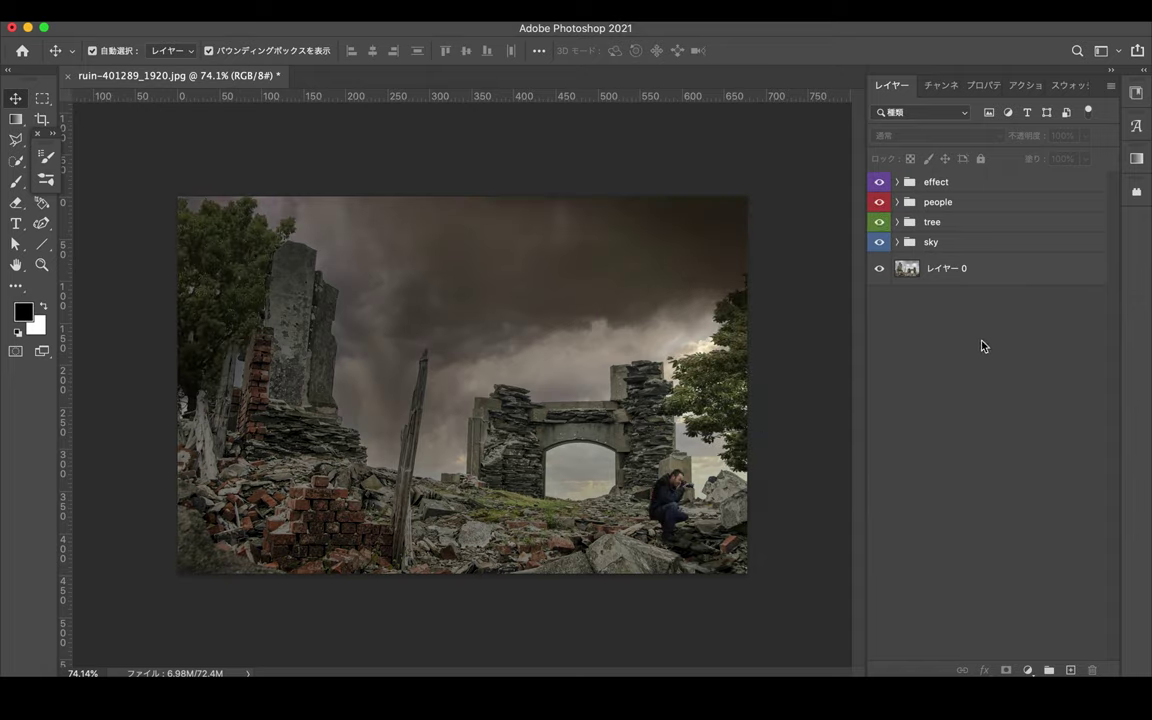